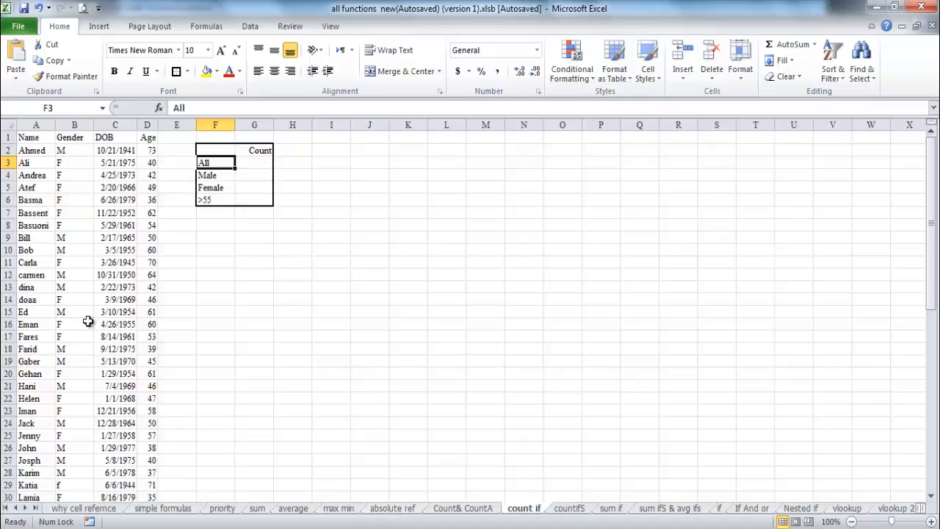
# - Count all records in cell G3 with the formula =COUNT(D2:D56) over the Age column
pyautogui.moveTo(27, 152); pyautogui.dragTo(39, 473)
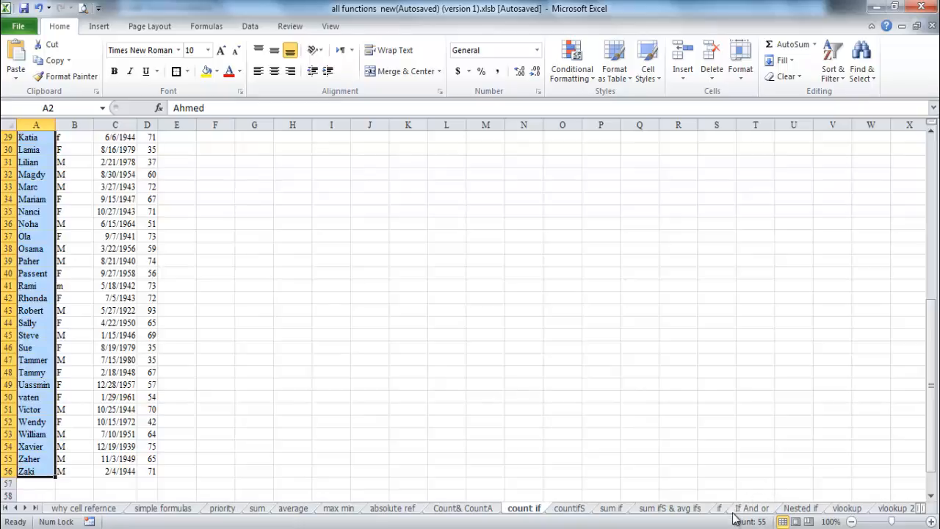
pyautogui.moveTo(934, 342); pyautogui.dragTo(933, 169)
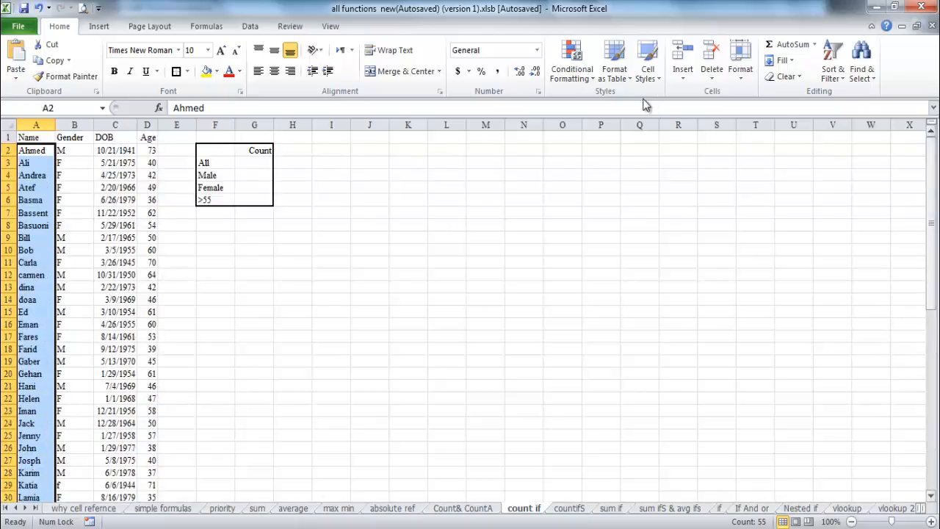
pyautogui.click(265, 162)
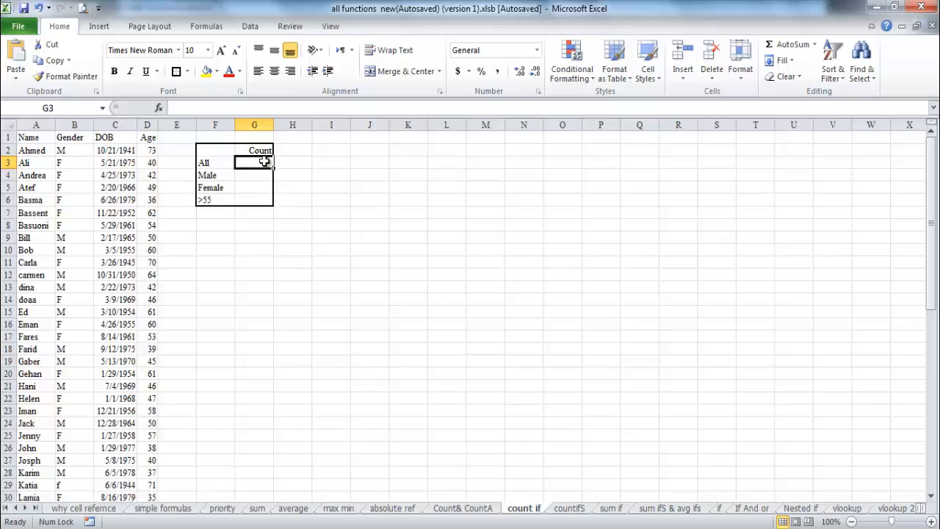
pyautogui.write('=cou')
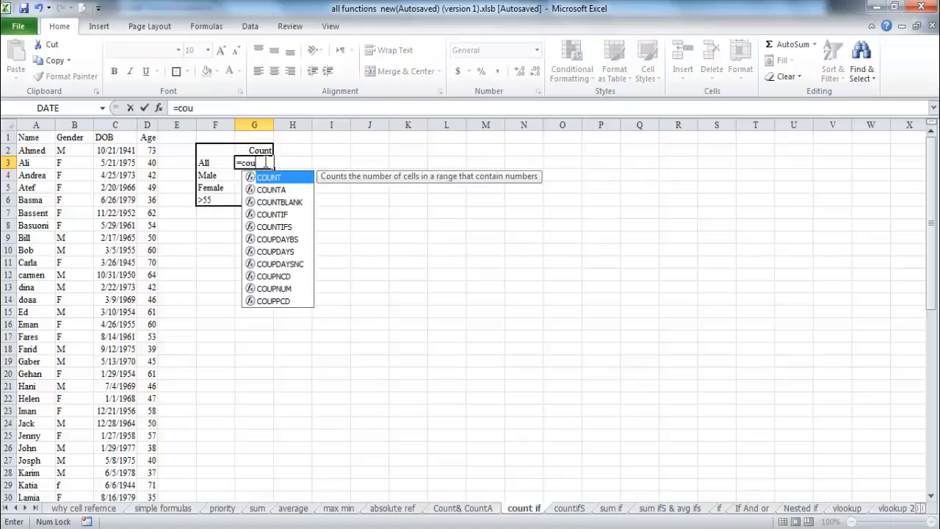
pyautogui.write('nt')
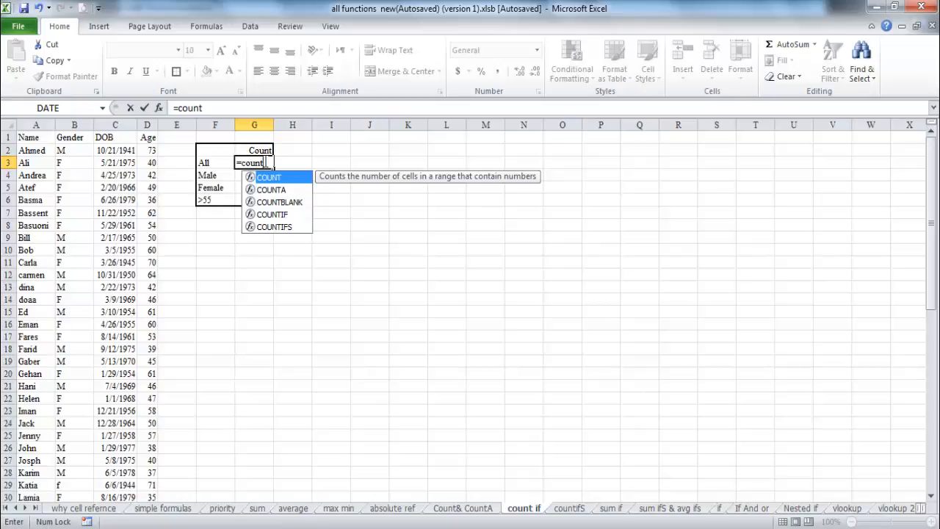
pyautogui.write('(')
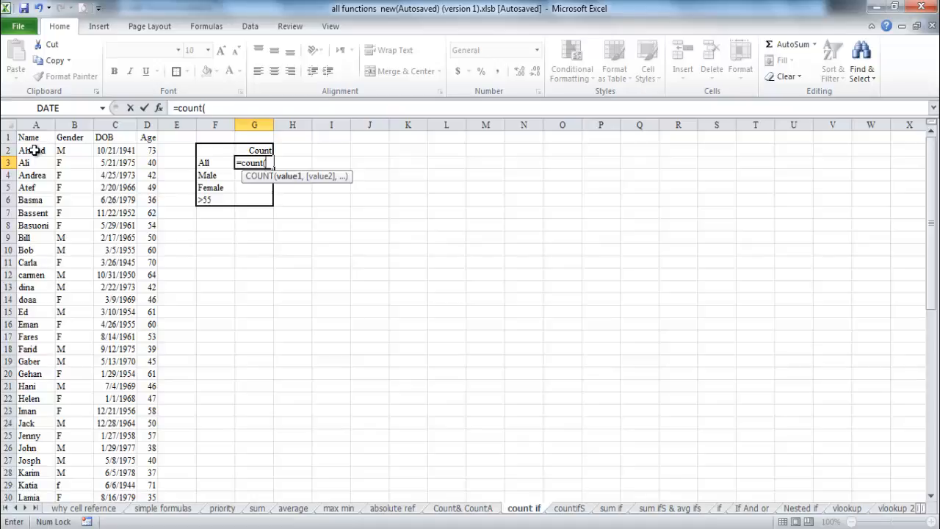
pyautogui.moveTo(150, 151); pyautogui.dragTo(148, 494)
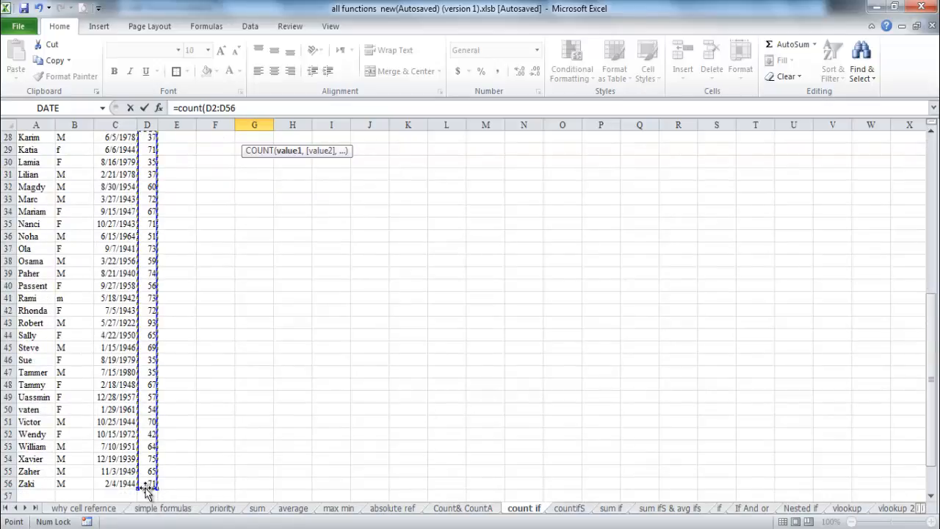
pyautogui.click(237, 108)
pyautogui.write(')')
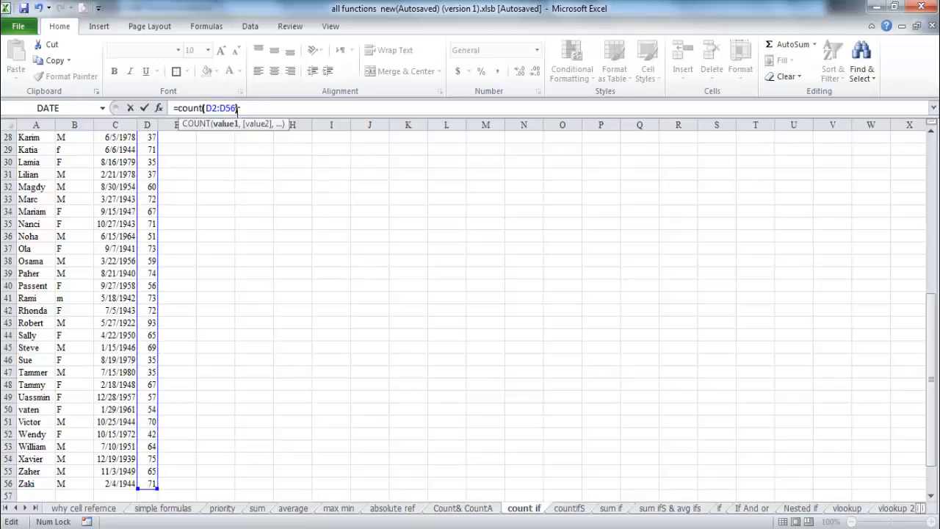
pyautogui.click(147, 109)
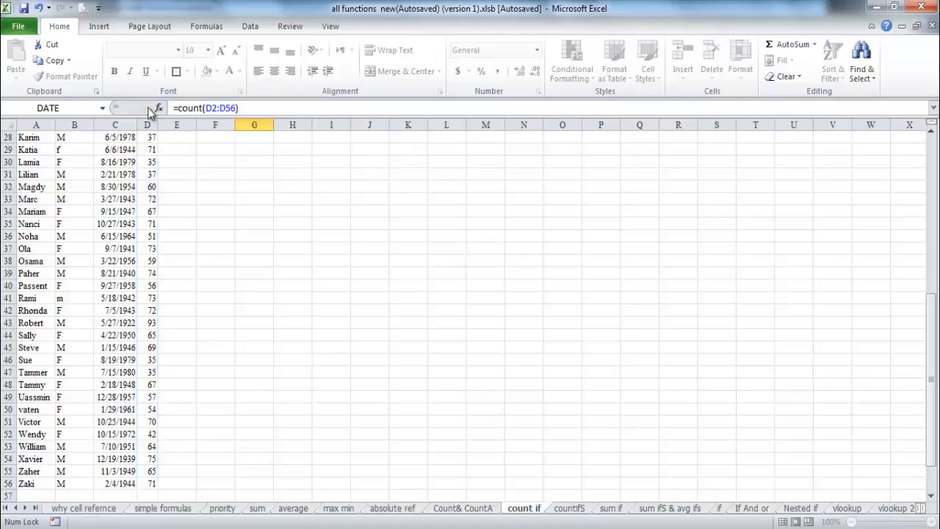
pyautogui.scroll(1, 339, 160)
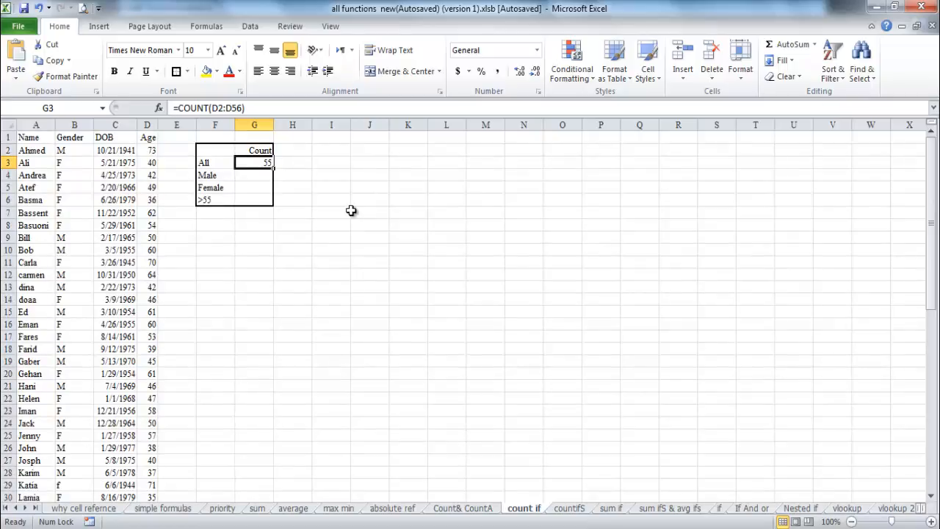
# - Examine the M and F codes in the Gender column, cells B2 to B56
pyautogui.click(263, 179)
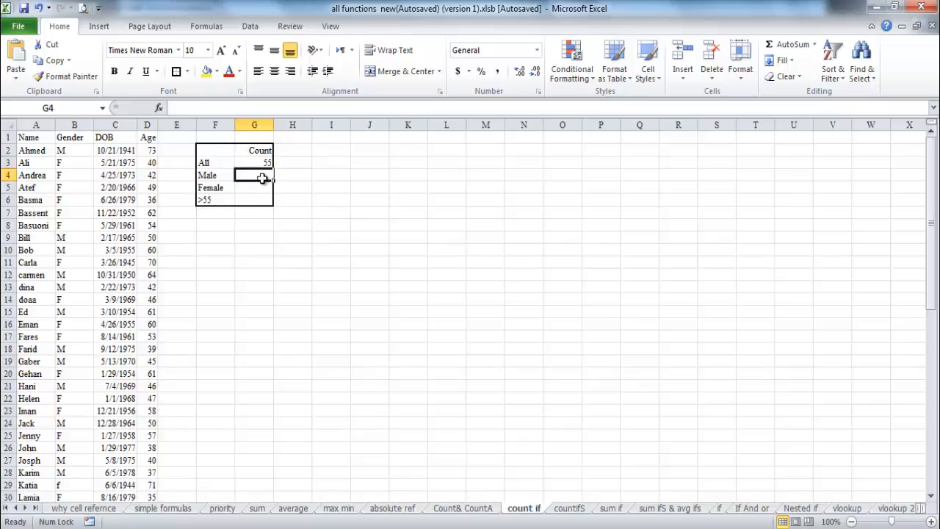
pyautogui.click(222, 177)
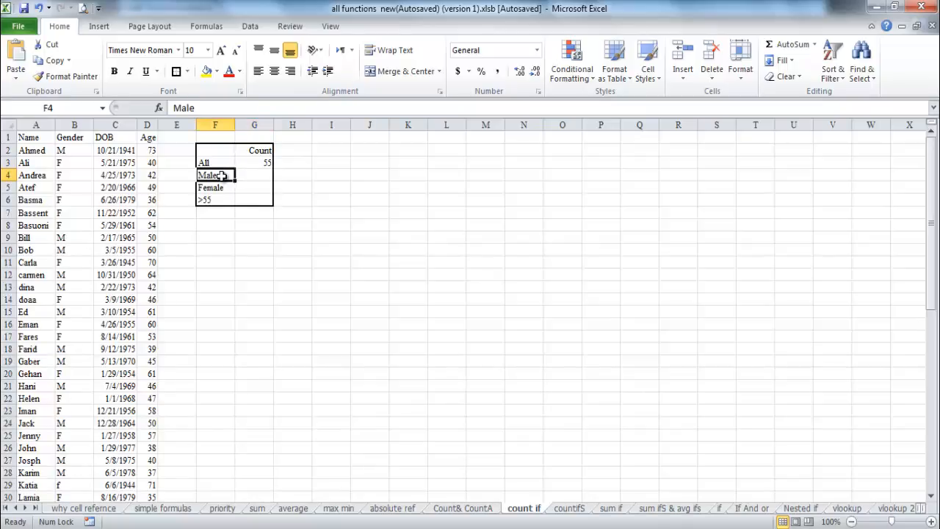
pyautogui.click(71, 150)
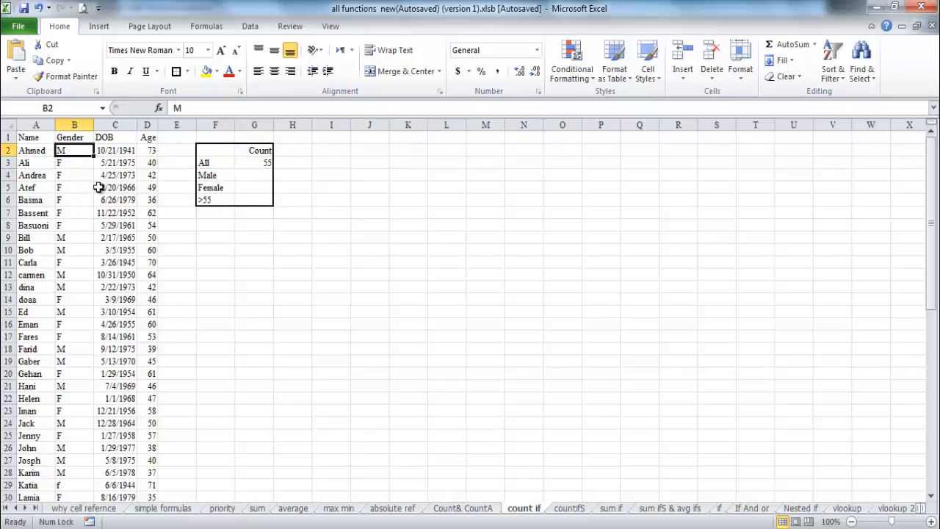
pyautogui.click(74, 163)
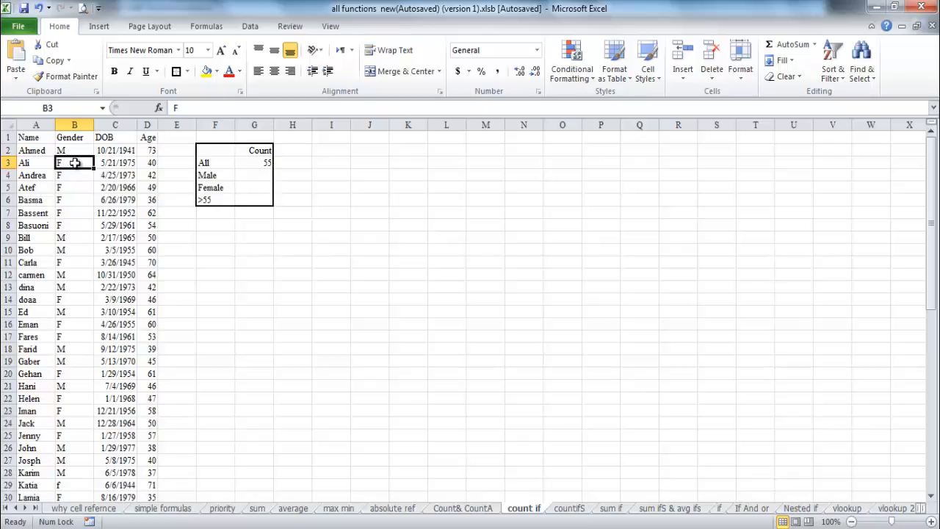
pyautogui.moveTo(70, 150); pyautogui.dragTo(73, 458)
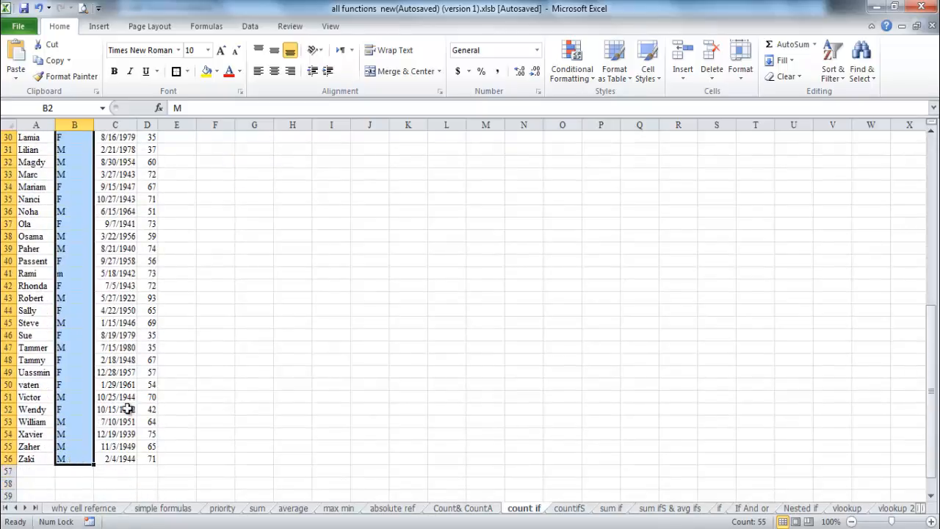
pyautogui.click(296, 324)
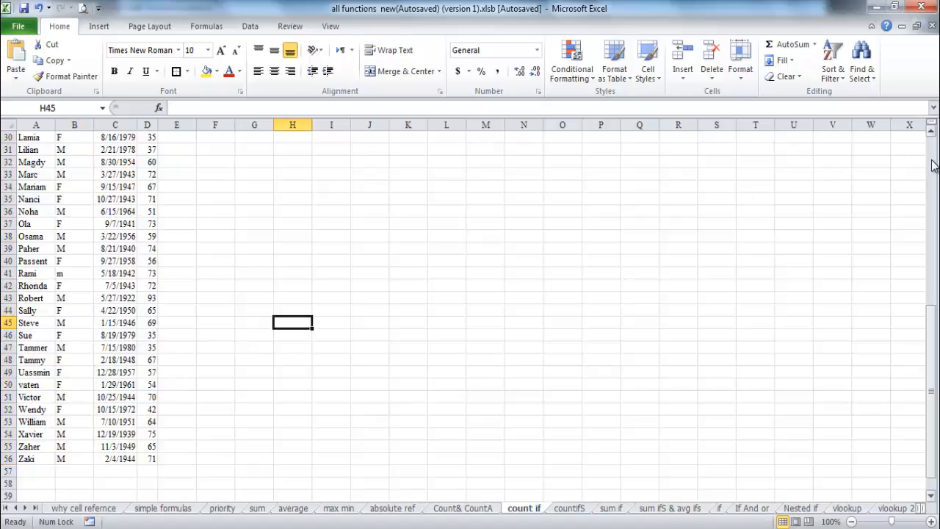
pyautogui.moveTo(932, 164); pyautogui.dragTo(931, 141)
# - Count the males in cell G4 with the formula =COUNTIF(B2:B56,B2)
pyautogui.click(263, 179)
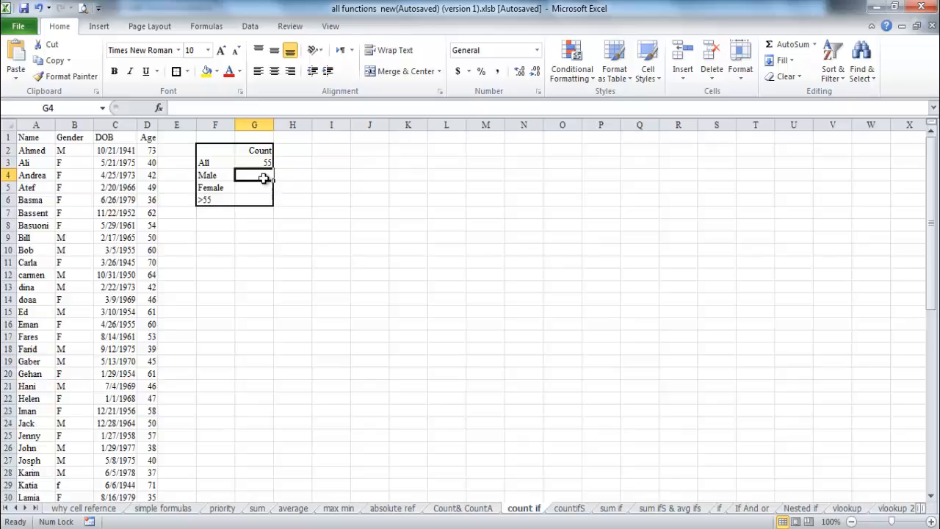
pyautogui.write('=co')
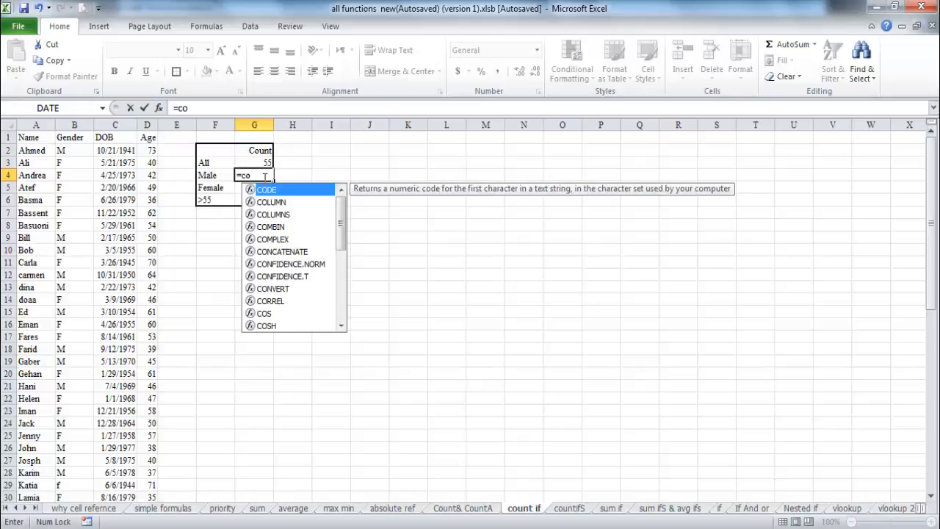
pyautogui.write('un')
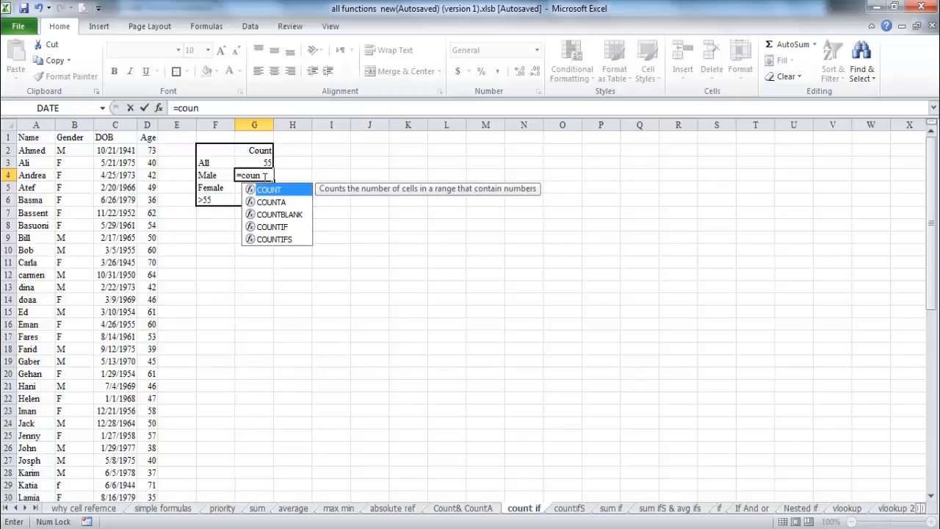
pyautogui.doubleClick(271, 227)
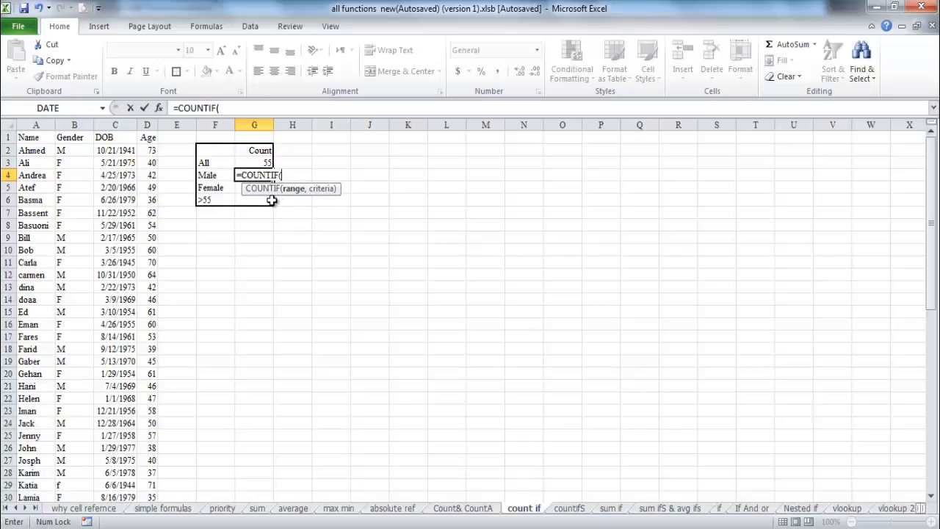
pyautogui.click(80, 151)
pyautogui.moveTo(79, 151); pyautogui.dragTo(63, 446)
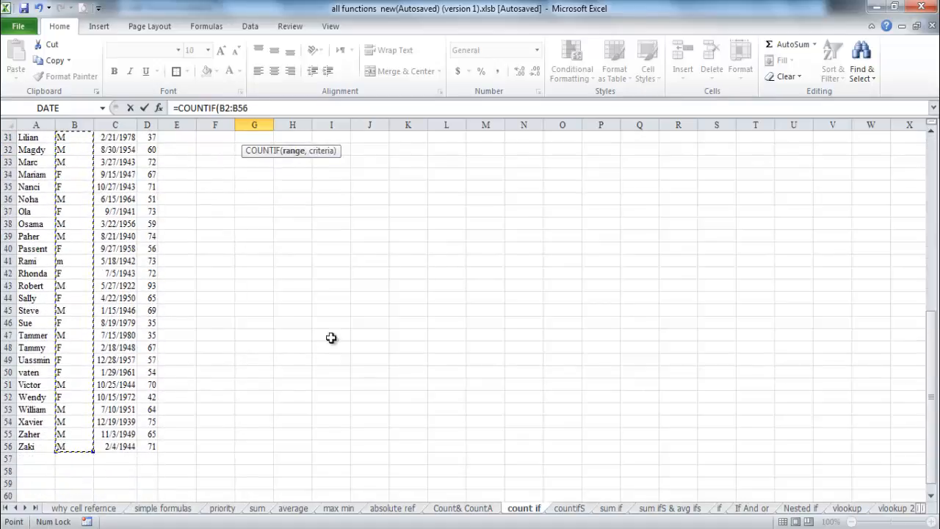
pyautogui.moveTo(931, 411); pyautogui.dragTo(931, 221)
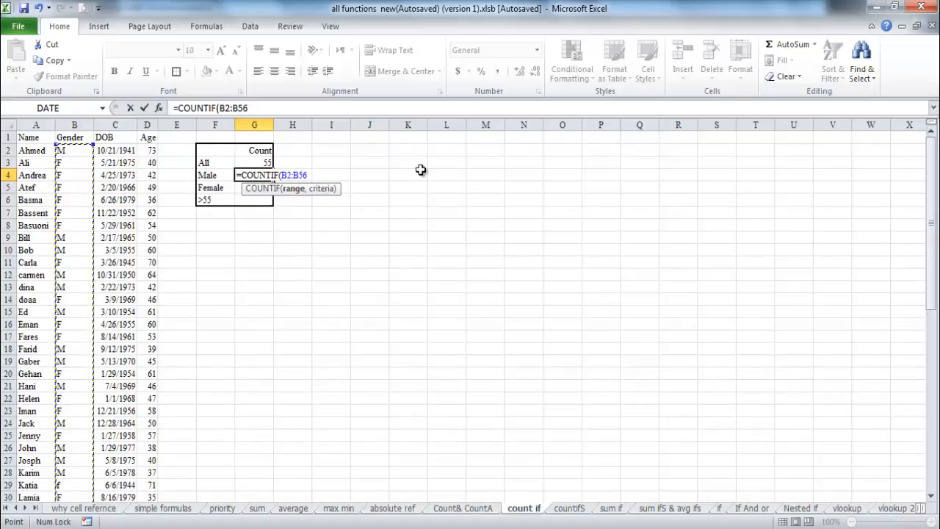
pyautogui.write(',')
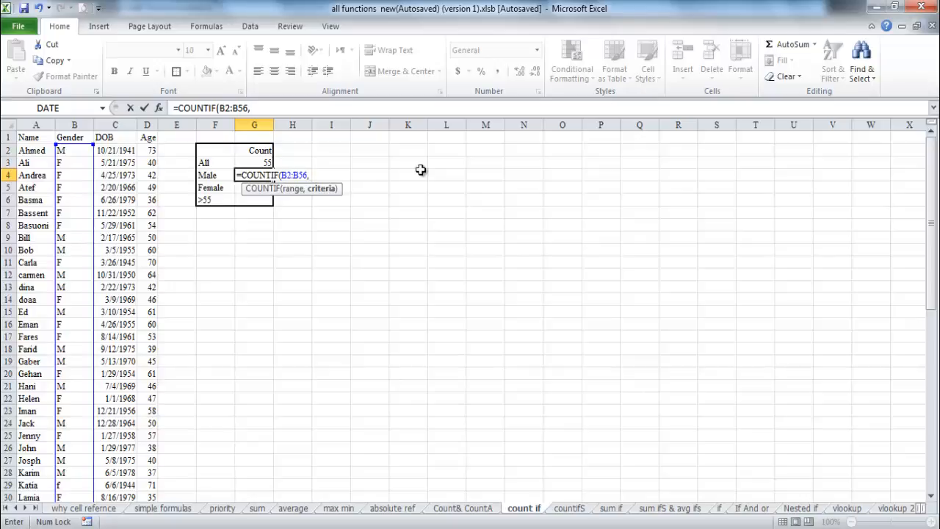
pyautogui.click(79, 153)
pyautogui.write(')')
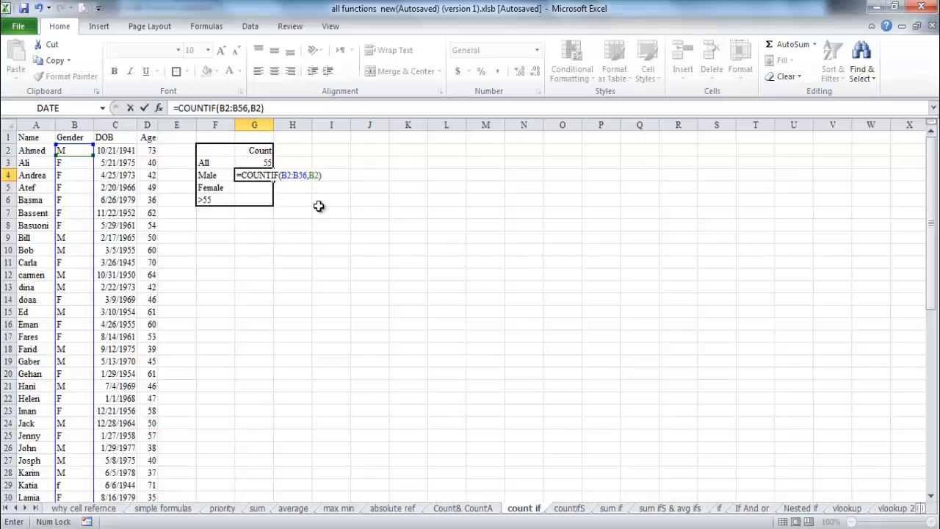
pyautogui.click(145, 109)
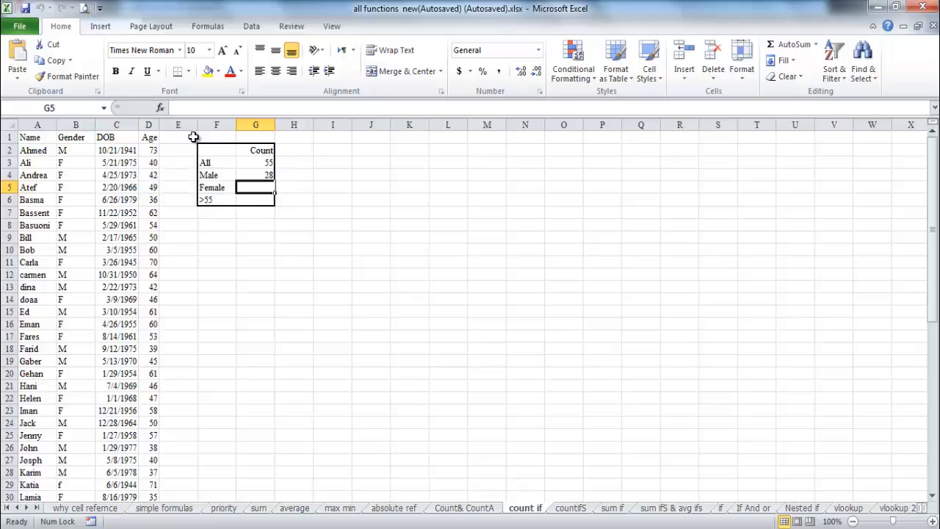
# - Search for "countif" among the available functions and insert COUNTIF into the Female count cell G5
pyautogui.click(163, 109)
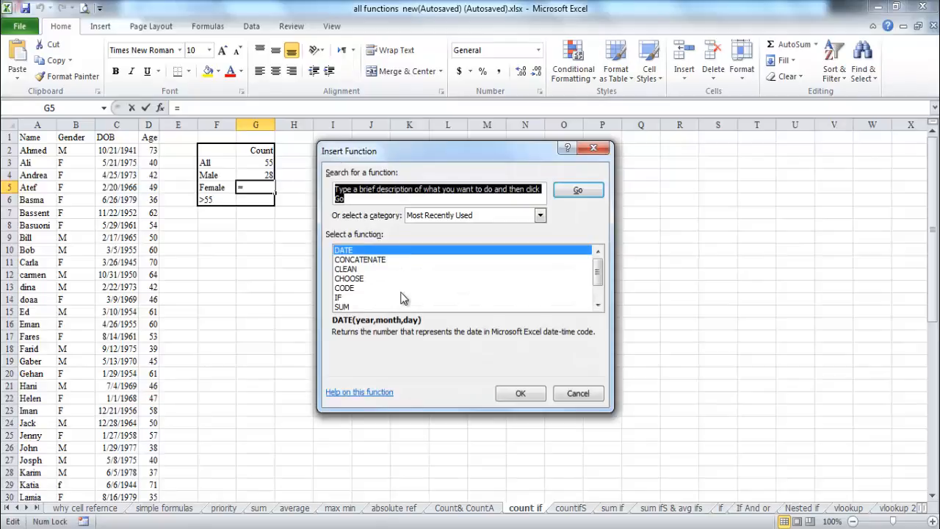
pyautogui.write('countif')
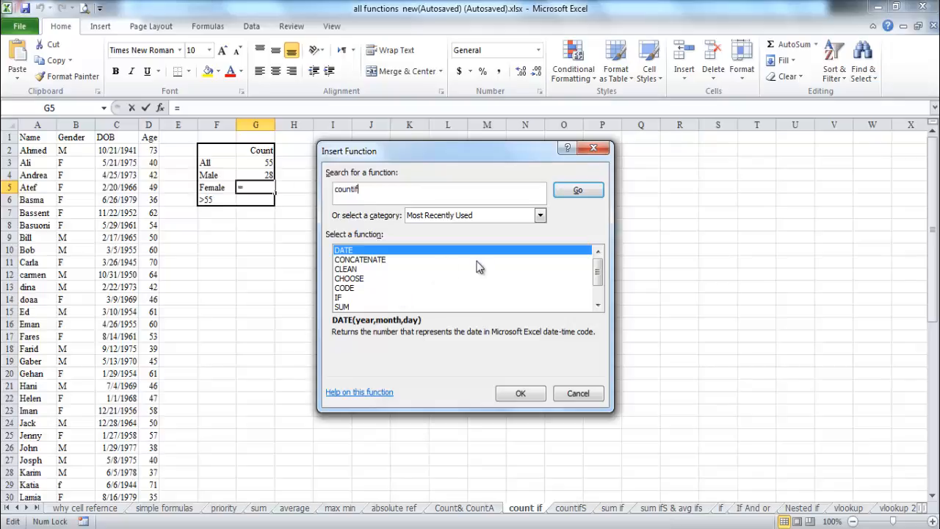
pyautogui.click(578, 191)
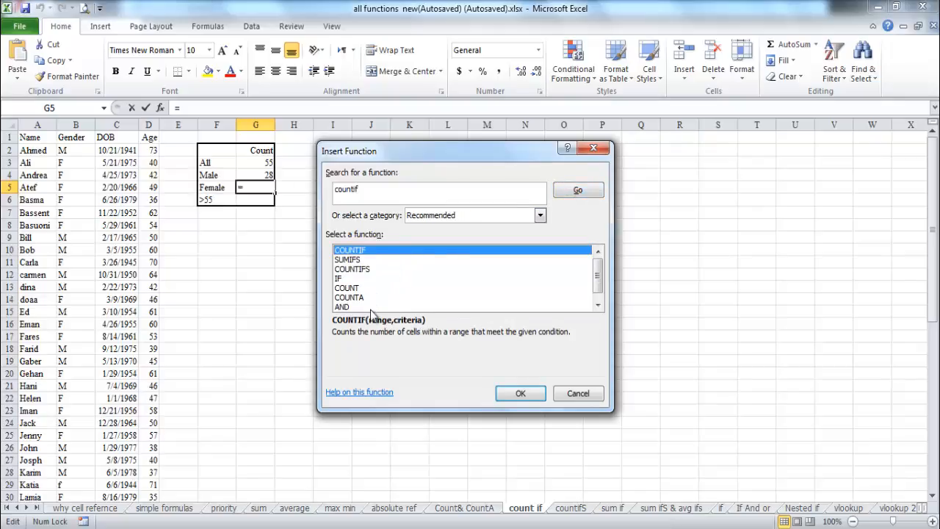
pyautogui.doubleClick(368, 250)
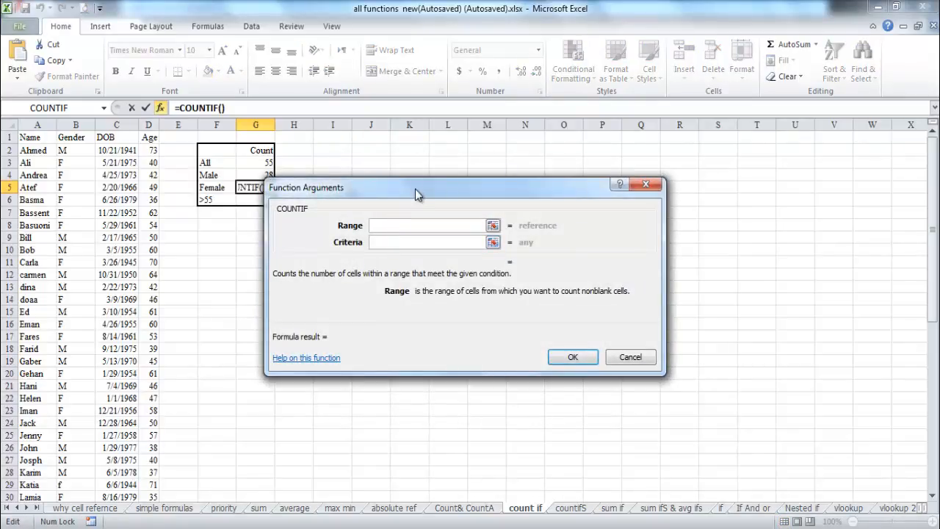
# - Complete the Female count in cell G5 with COUNTIF, using range B2:B56 and cell B3 as the criteria
pyautogui.moveTo(415, 189); pyautogui.dragTo(453, 177)
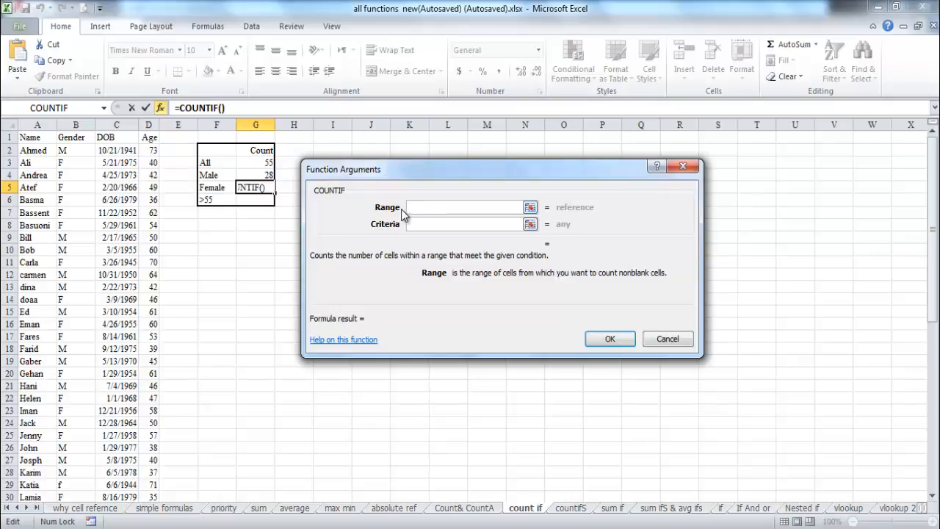
pyautogui.click(68, 150)
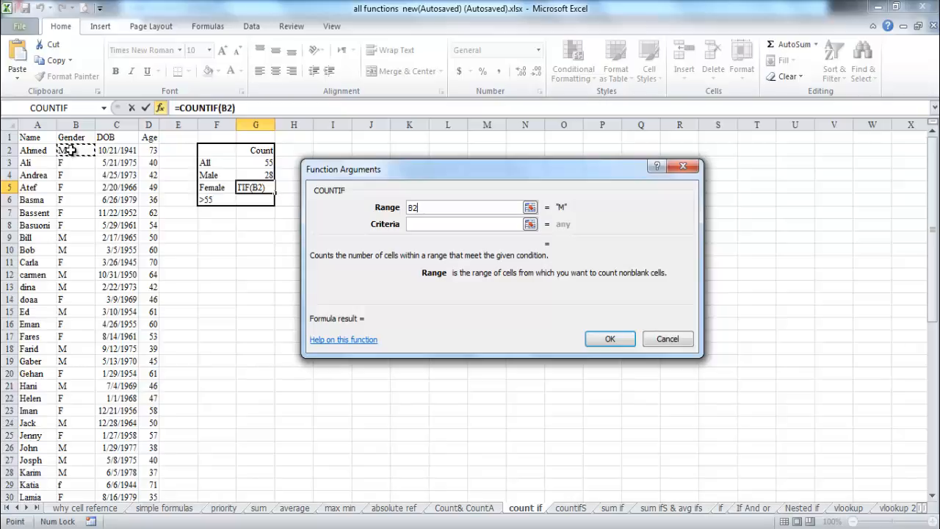
pyautogui.moveTo(68, 150); pyautogui.dragTo(74, 472)
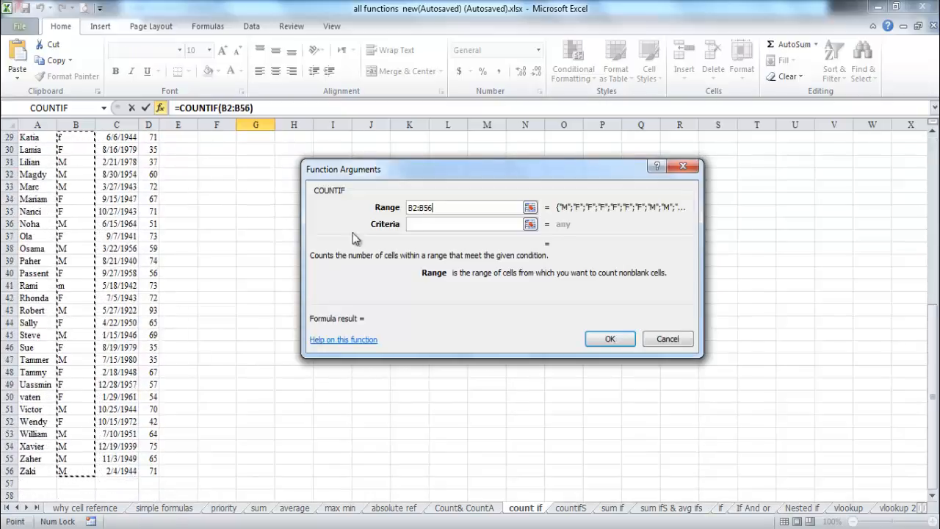
pyautogui.click(418, 225)
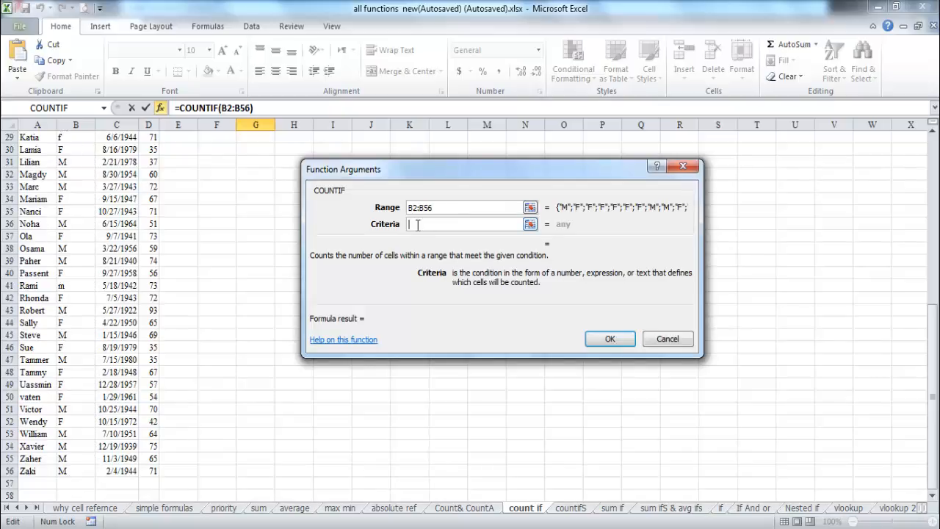
pyautogui.click(931, 158)
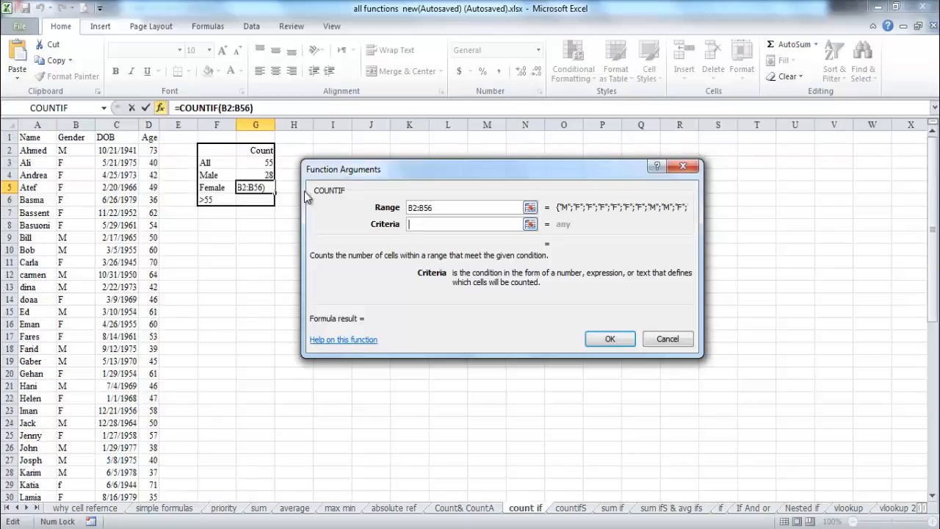
pyautogui.click(67, 164)
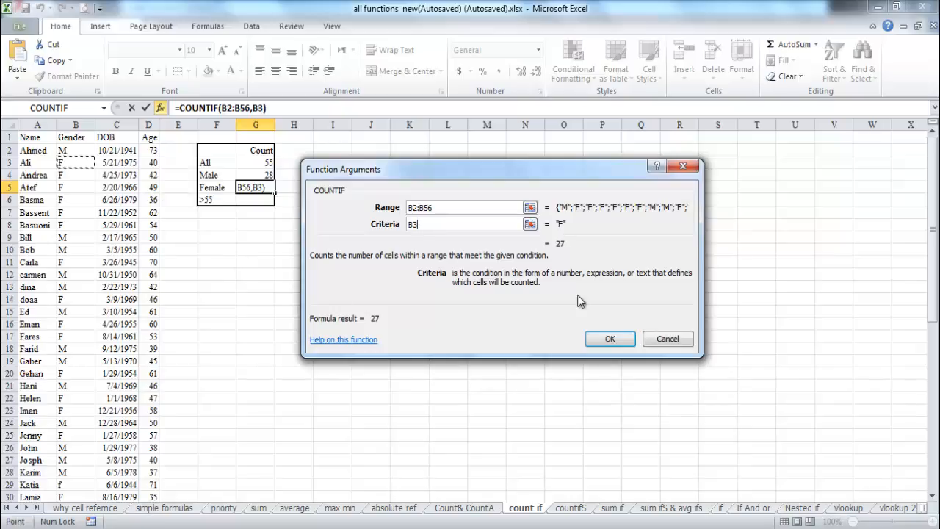
pyautogui.click(610, 340)
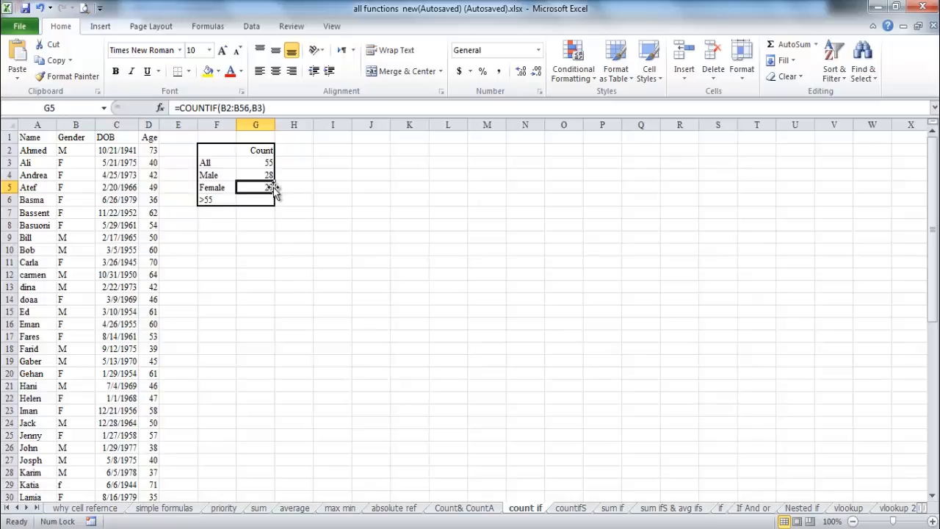
# - Add the male and female counts in cell G9 with the formula =G4+G5 as a check against the overall count
pyautogui.click(265, 236)
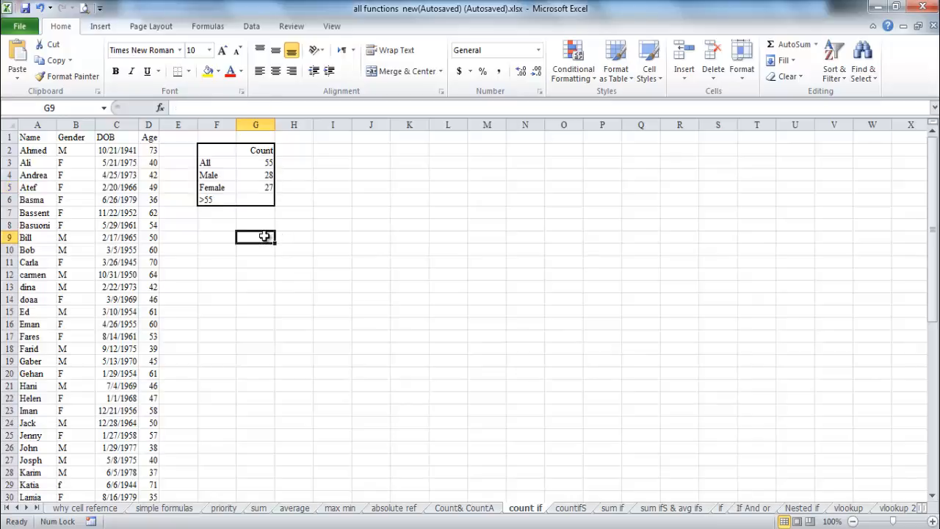
pyautogui.write('=')
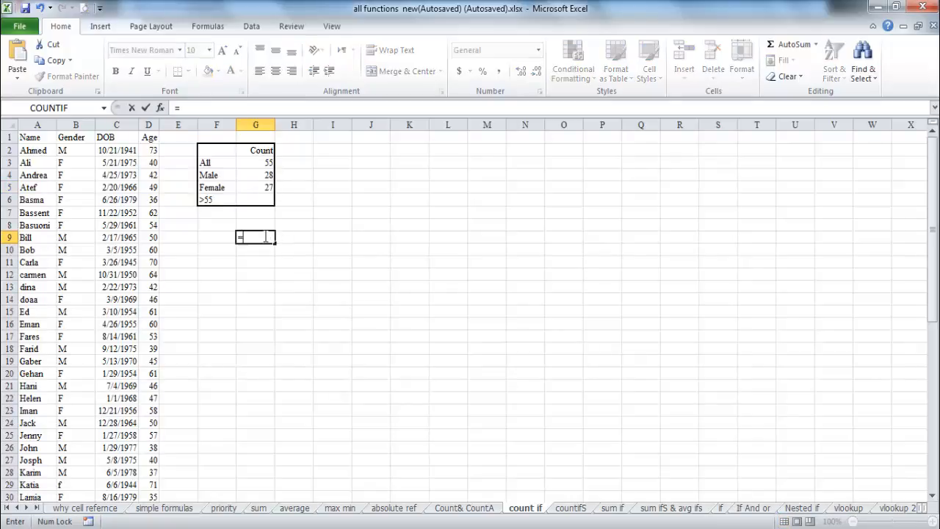
pyautogui.click(269, 173)
pyautogui.write('+')
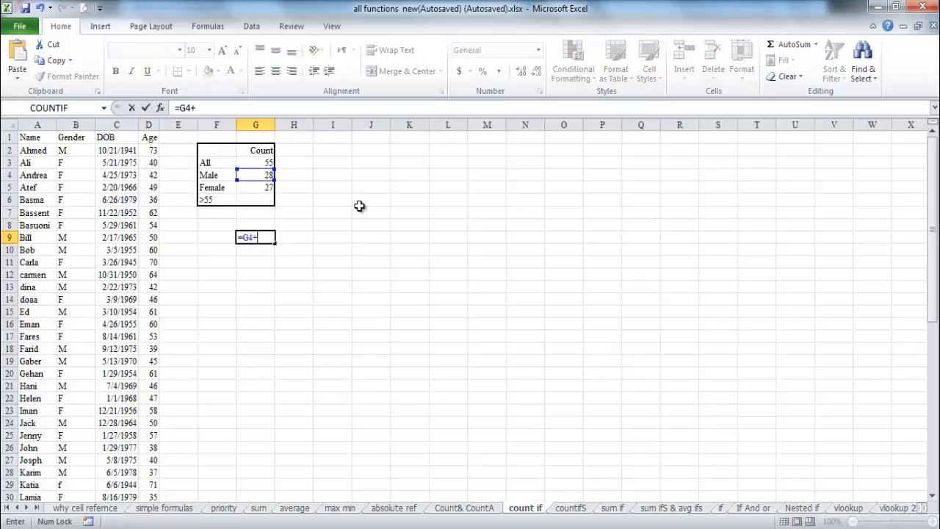
pyautogui.click(258, 188)
pyautogui.press('Return')
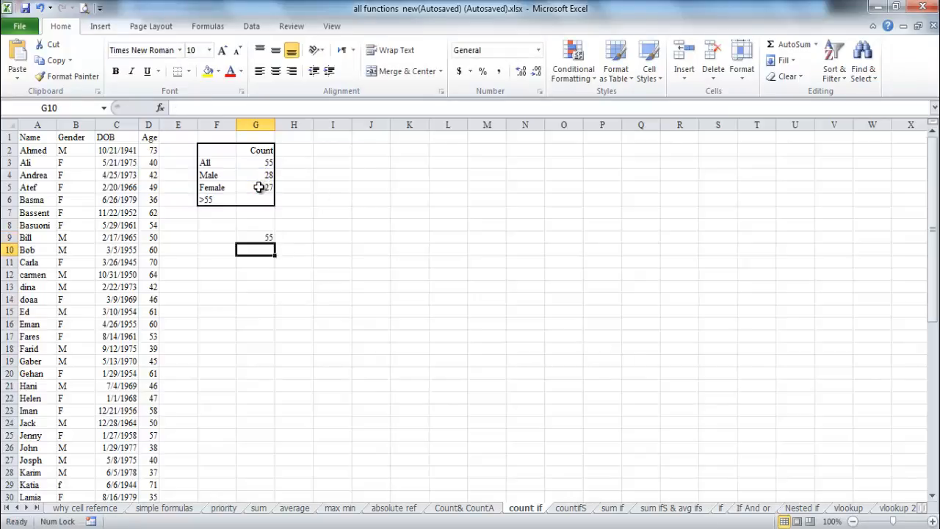
pyautogui.click(272, 237)
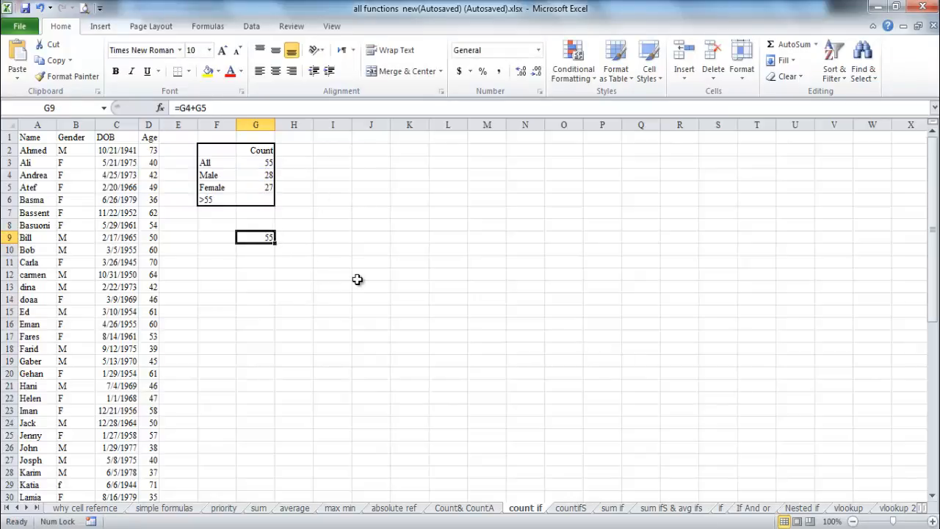